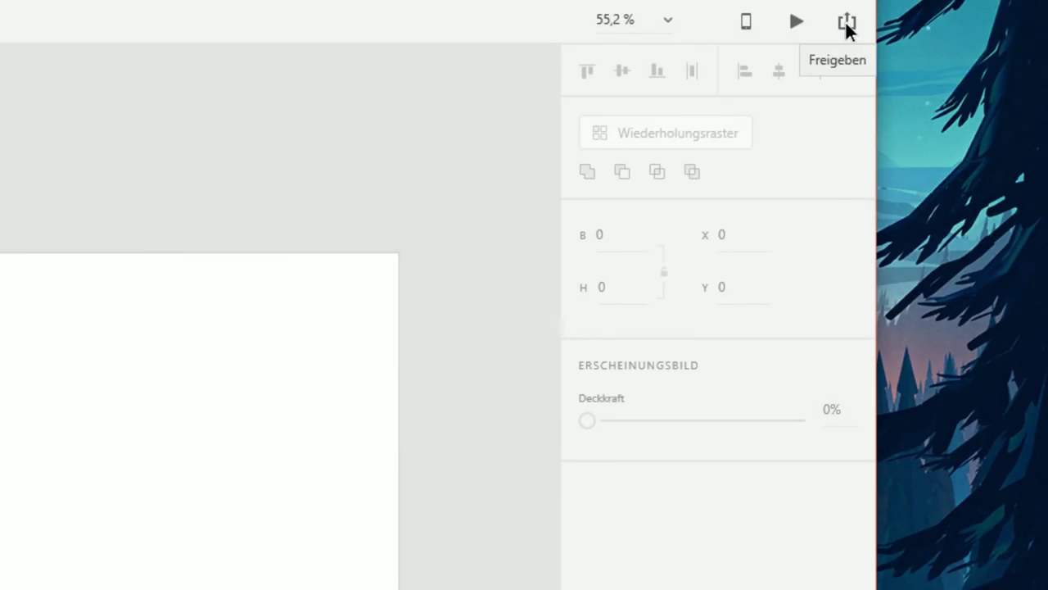
# Step: Open the private prototype's invitation form and enter the invitee's e-mail address
pyautogui.click(1035, 11)
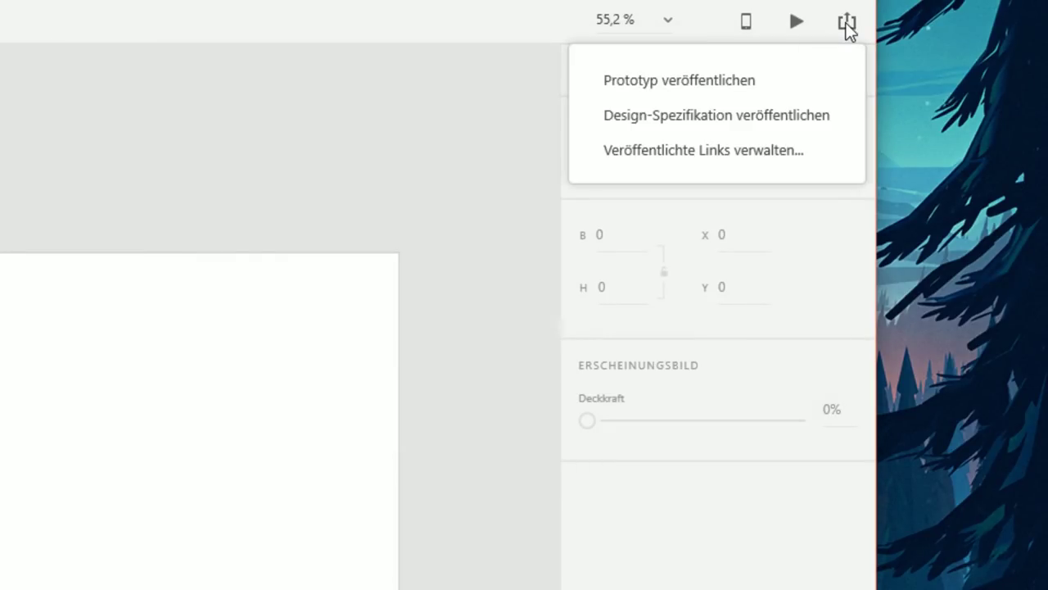
pyautogui.click(710, 84)
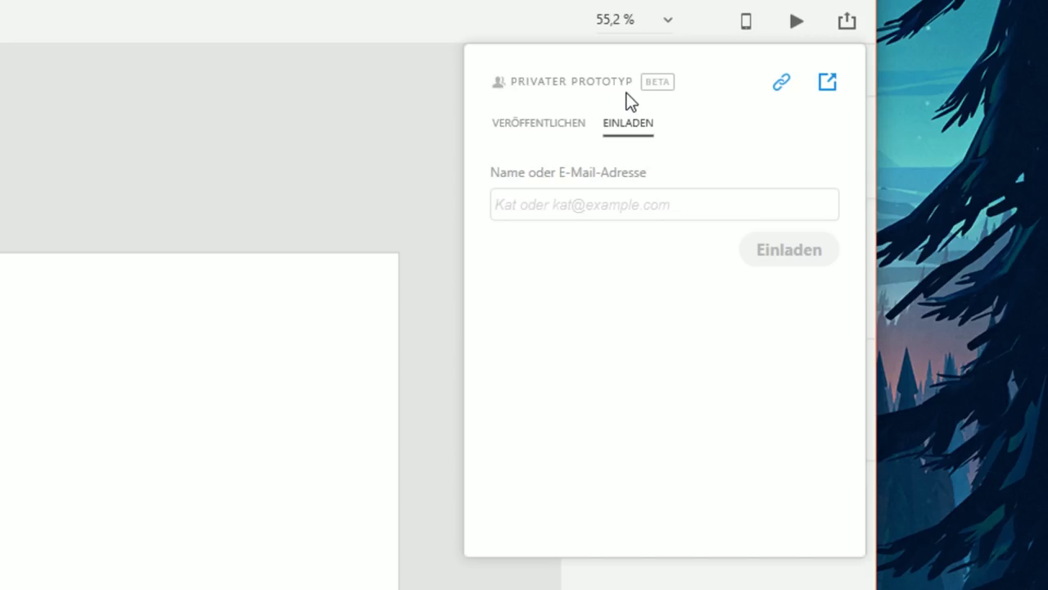
pyautogui.click(578, 201)
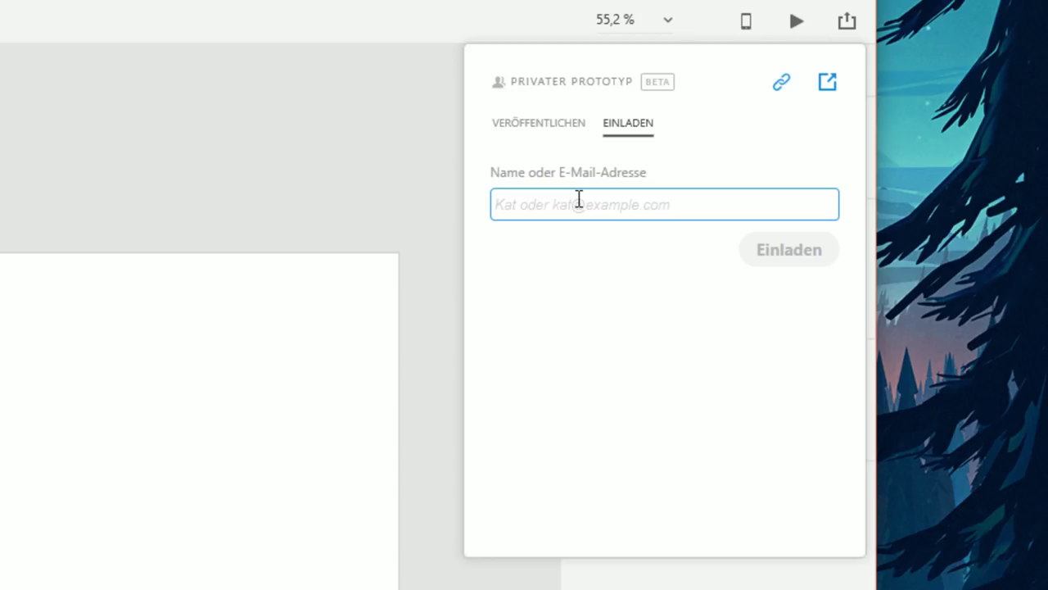
pyautogui.write('test@')
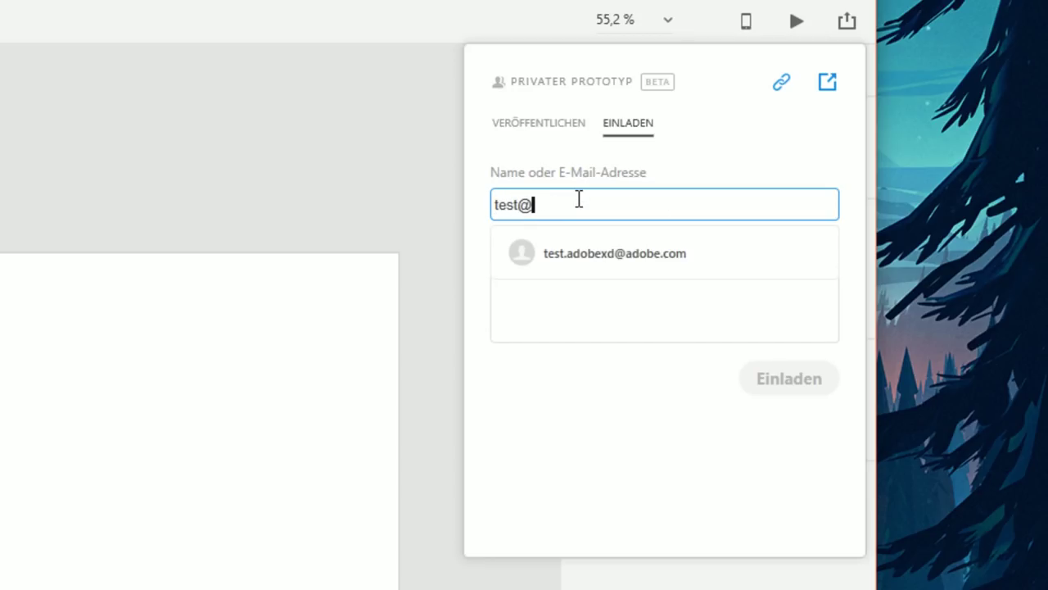
pyautogui.write('adobexd.com')
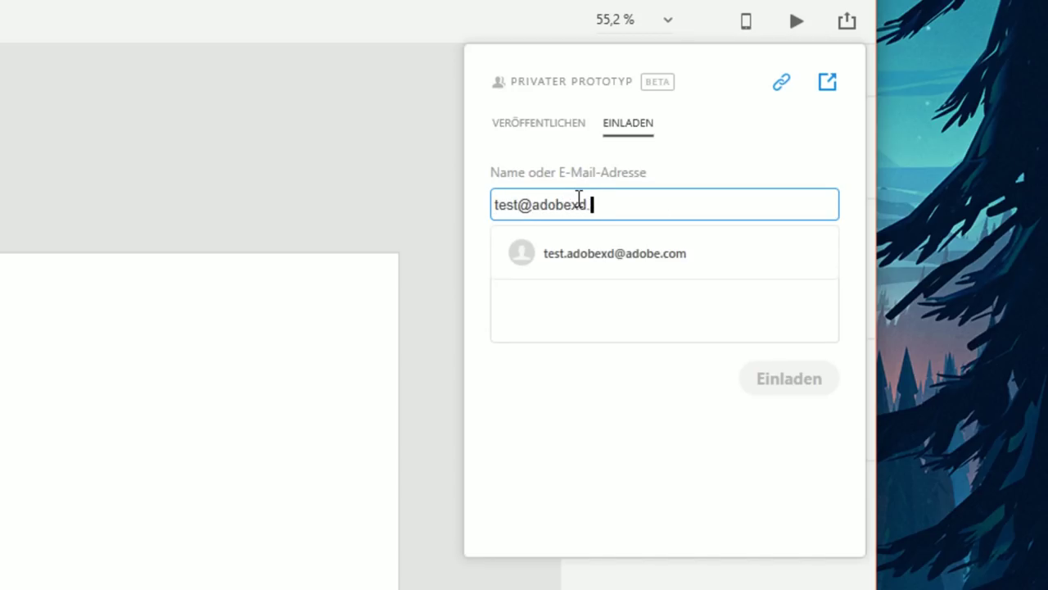
# Step: Add the message "Ich habe etwas verändert." to the prototype invitation and send it
pyautogui.click(609, 292)
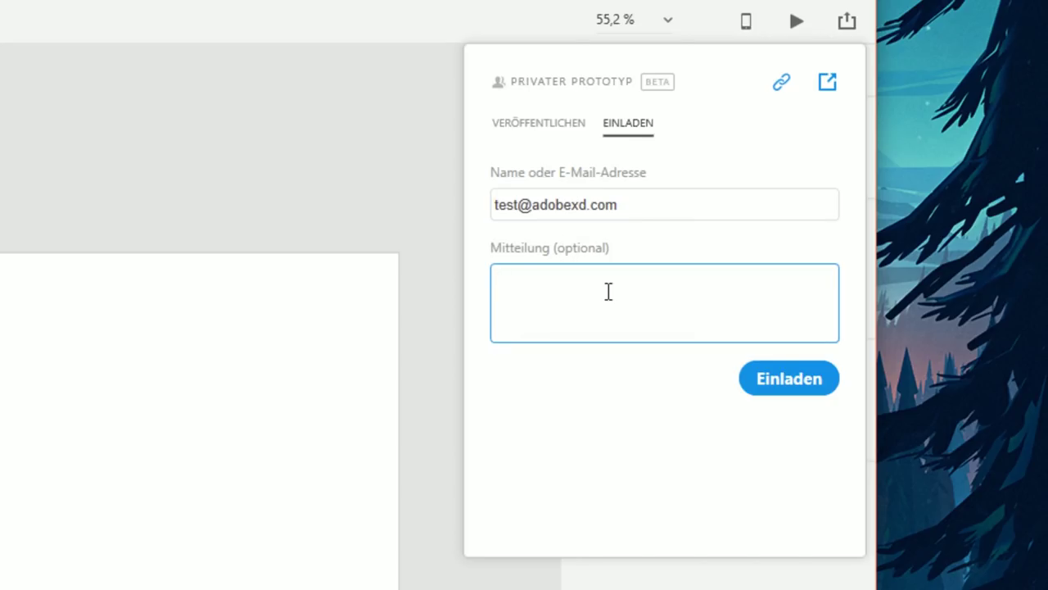
pyautogui.write('Ich habe etwas verändert')
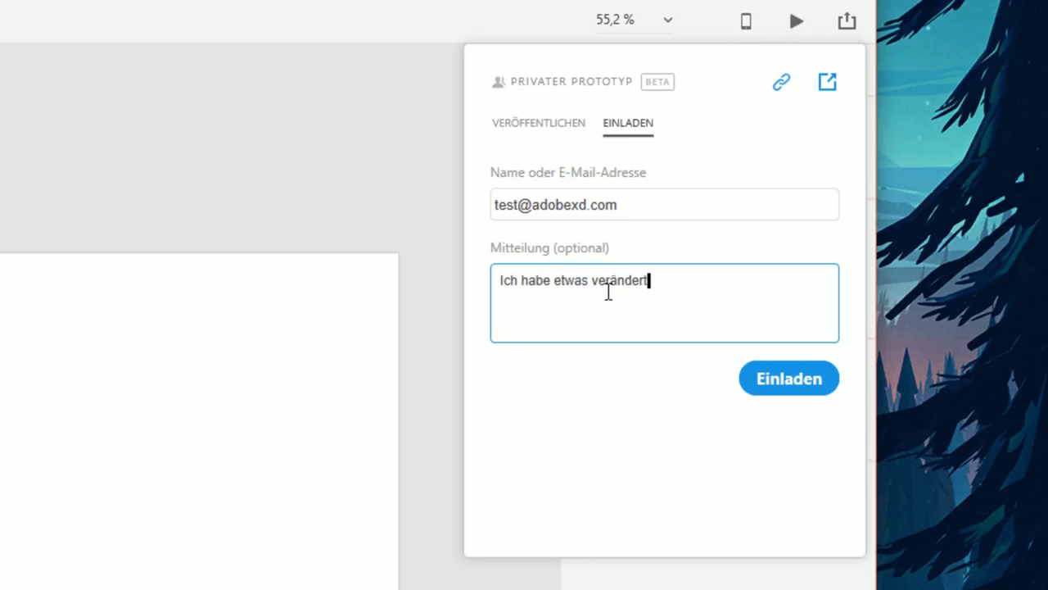
pyautogui.write('.')
pyautogui.click(778, 382)
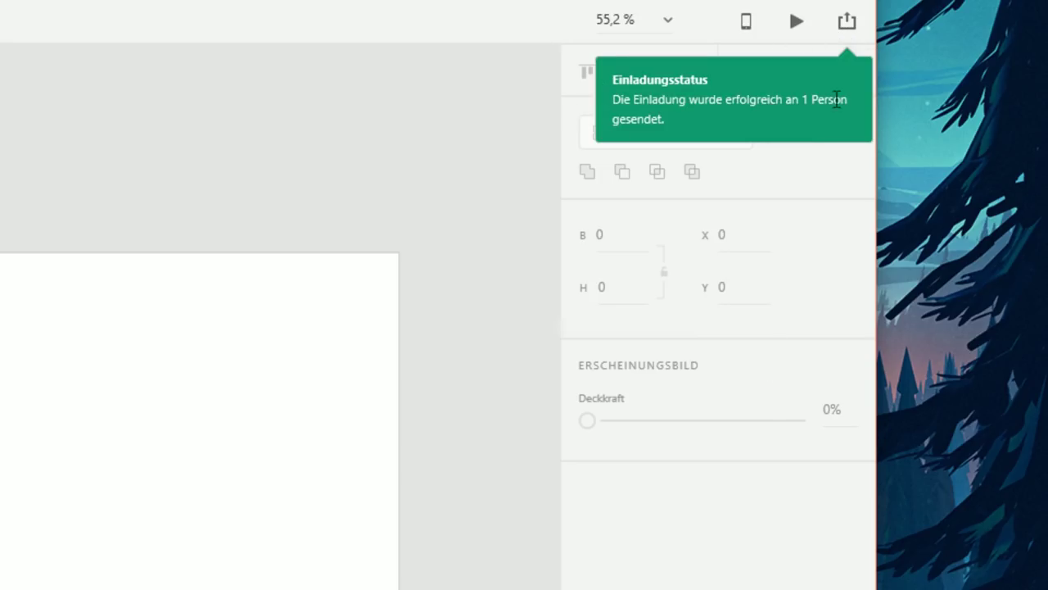
# Step: Reopen the private prototype's invitation list and check the invited people
pyautogui.click(848, 25)
pyautogui.click(706, 79)
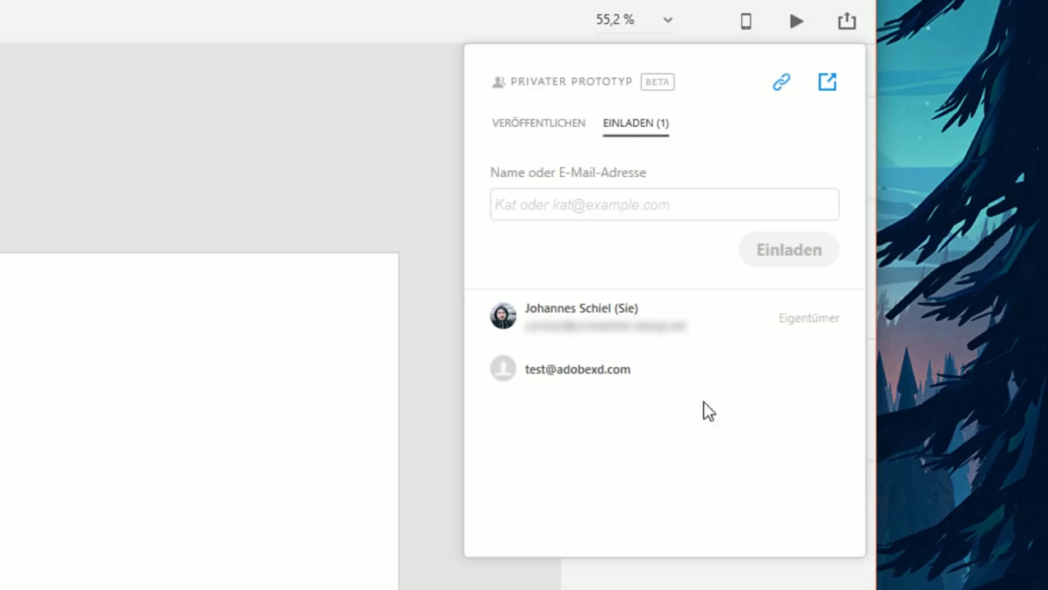
pyautogui.click(805, 373)
pyautogui.click(800, 262)
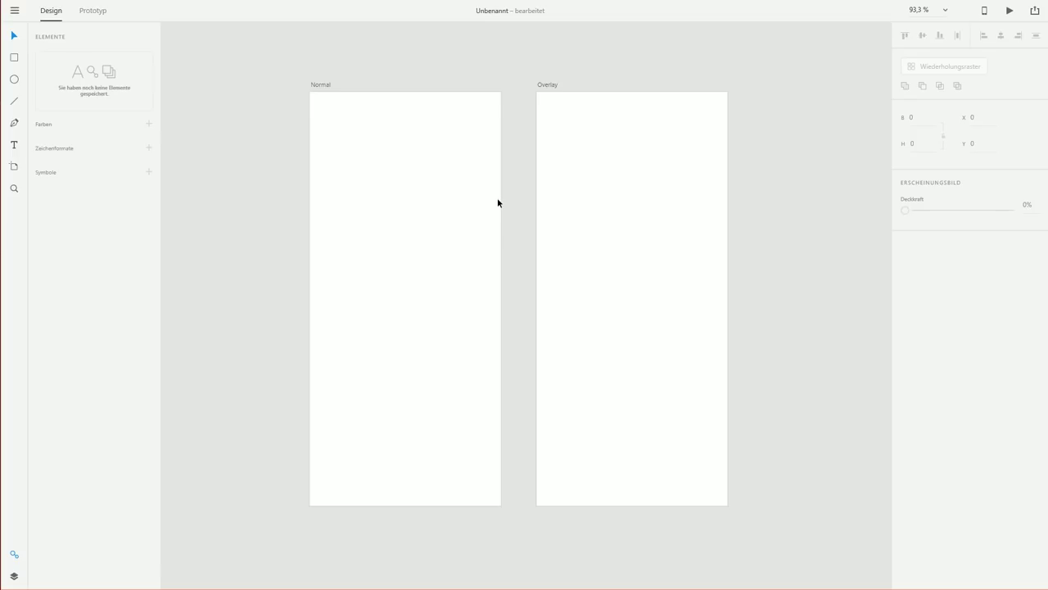
# Step: Draw a rectangle about 202 wide on the Normal artboard and move it onto the Overlay artboard
pyautogui.click(14, 57)
pyautogui.moveTo(362, 135); pyautogui.dragTo(466, 392)
pyautogui.press('v')
pyautogui.moveTo(416, 308); pyautogui.dragTo(627, 303)
# Step: Change the Normal artboard's fill to a light turquoise
pyautogui.click(320, 84)
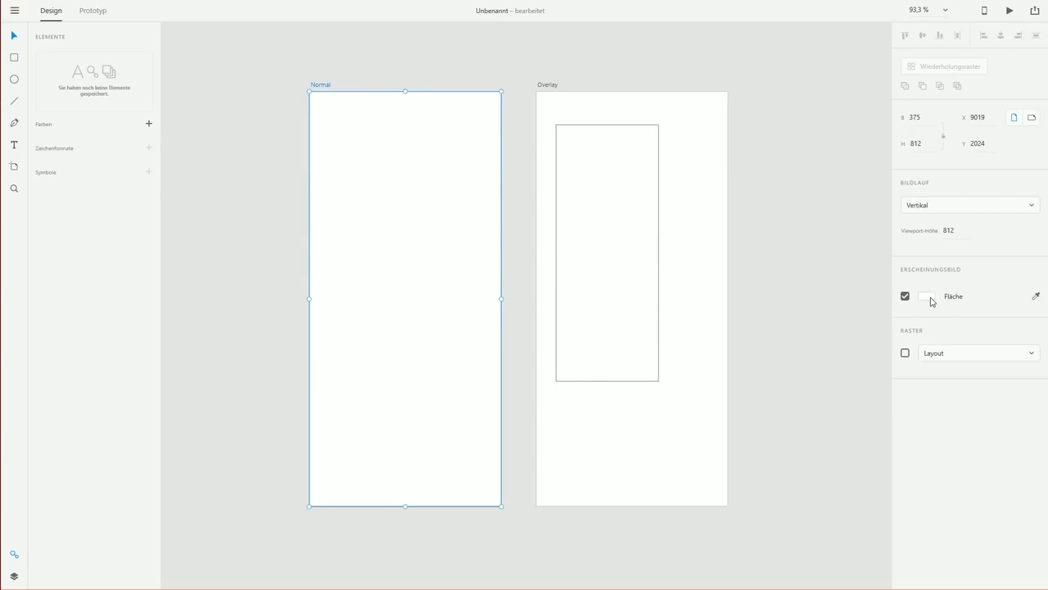
pyautogui.click(926, 296)
pyautogui.moveTo(804, 245); pyautogui.dragTo(783, 228)
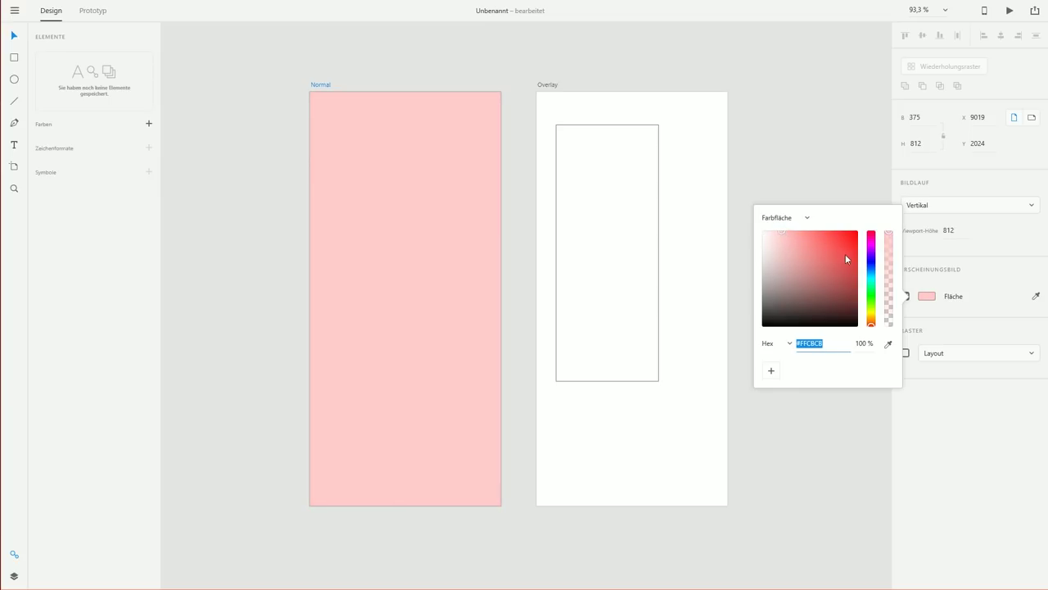
pyautogui.click(872, 277)
pyautogui.click(873, 288)
# Step: Fit the rectangle to the Overlay artboard's upper-left corner at 260 × 812 and remove its border
pyautogui.click(585, 210)
pyautogui.moveTo(585, 210); pyautogui.dragTo(564, 182)
pyautogui.moveTo(587, 346); pyautogui.dragTo(588, 506)
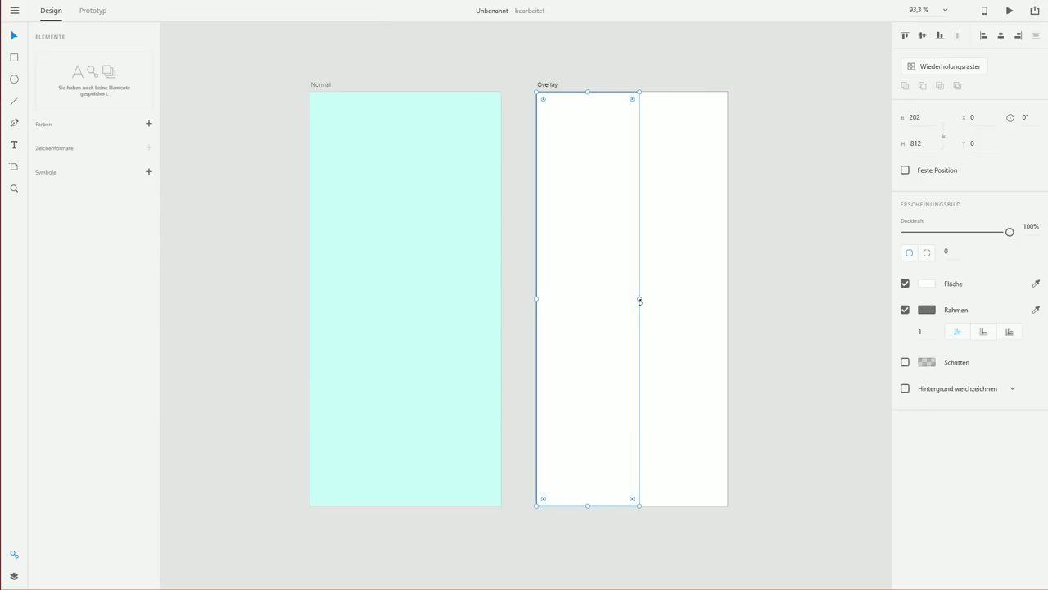
pyautogui.moveTo(640, 297)
pyautogui.mouseDown()
pyautogui.moveTo(730, 286)
pyautogui.moveTo(668, 288)
pyautogui.mouseUp()
pyautogui.click(905, 309)
pyautogui.click(927, 285)
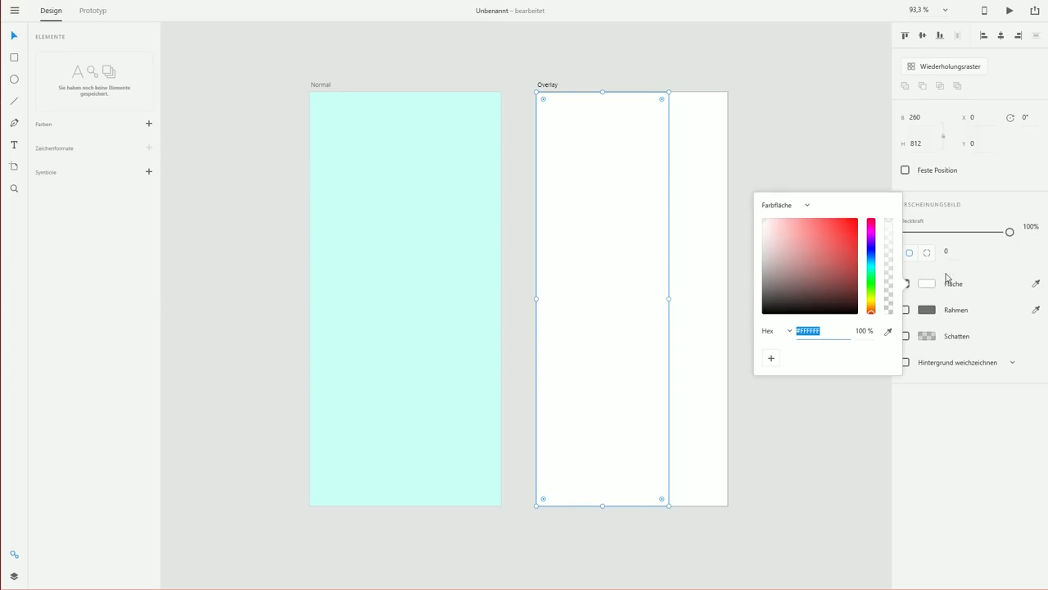
pyautogui.click(950, 277)
# Step: Turn off the Overlay artboard's fill so only the white rectangle covers it
pyautogui.click(713, 177)
pyautogui.click(546, 85)
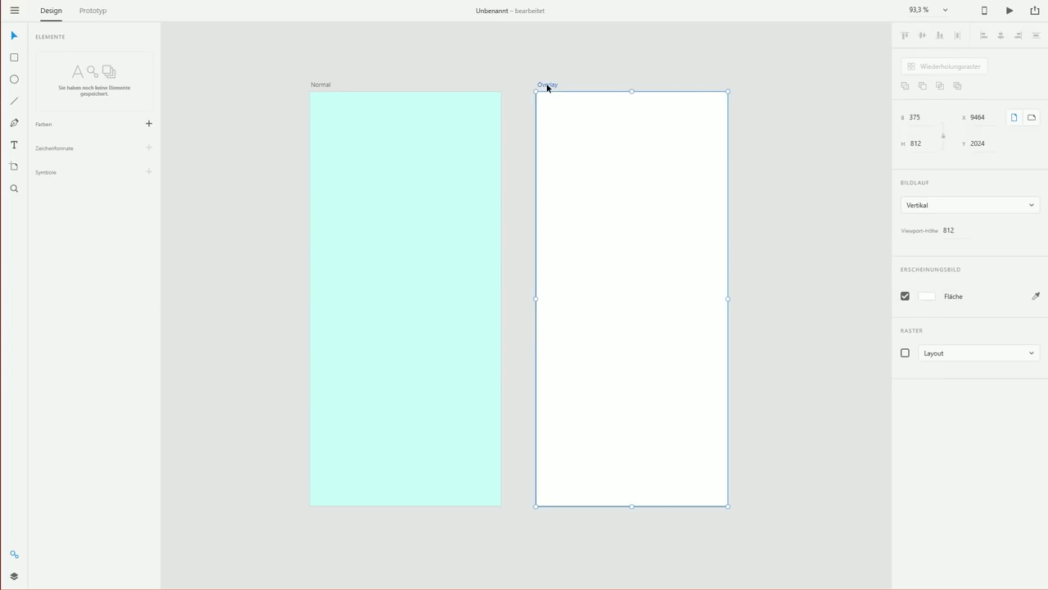
pyautogui.click(905, 296)
pyautogui.click(822, 258)
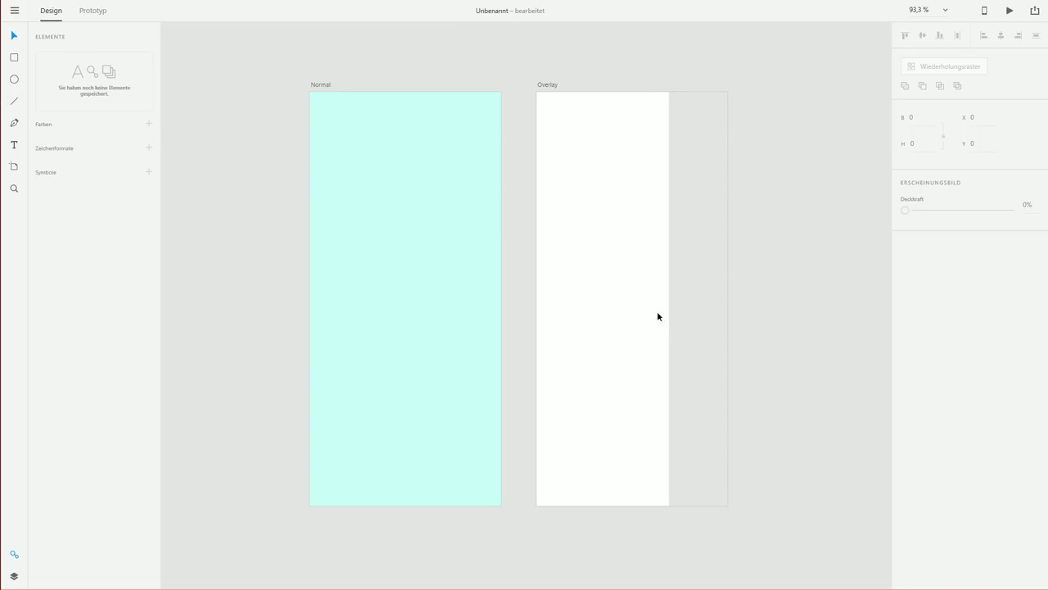
pyautogui.click(625, 244)
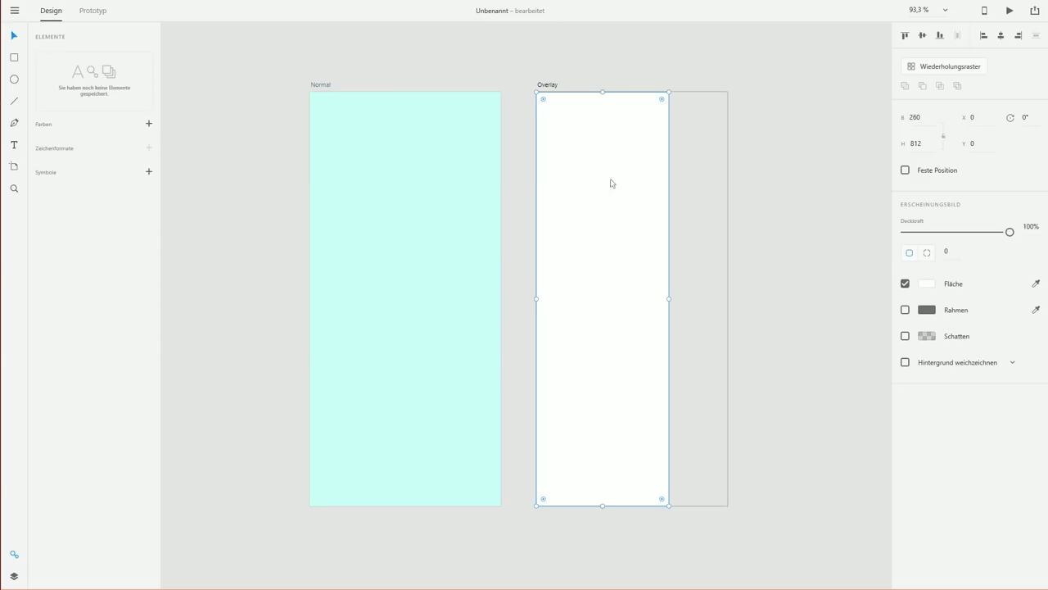
pyautogui.click(466, 170)
pyautogui.click(489, 86)
# Step: Switch to prototype mode and link the Normal artboard to the Overlay artboard as an overlay
pyautogui.click(93, 11)
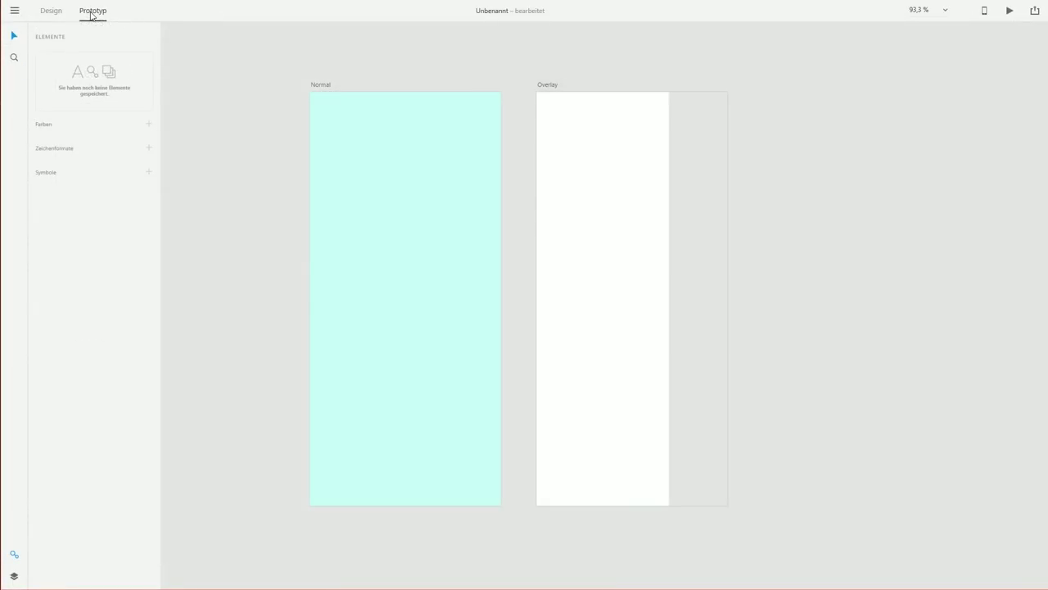
pyautogui.click(393, 155)
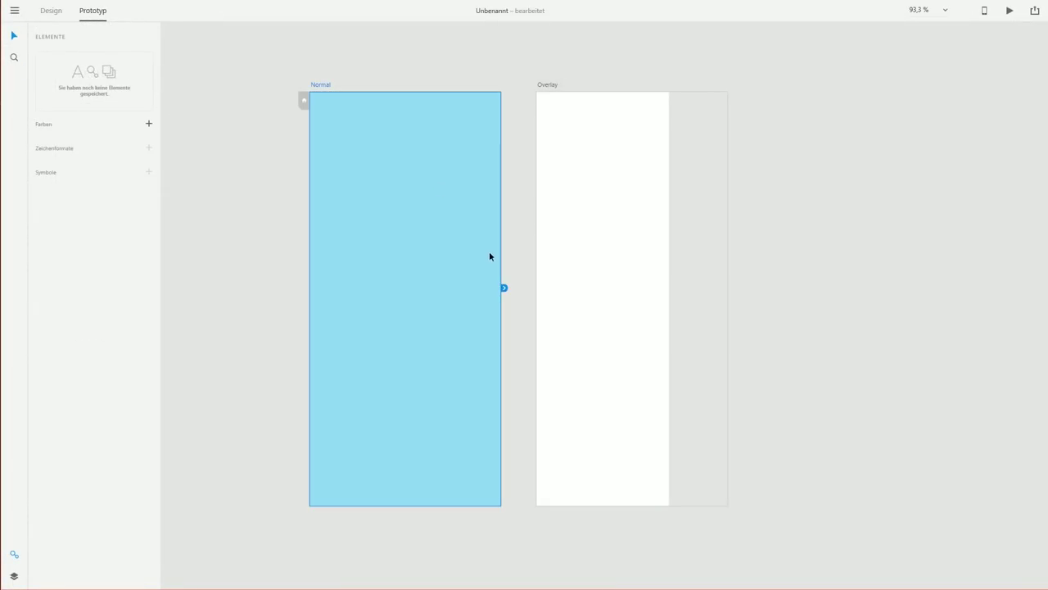
pyautogui.moveTo(504, 289); pyautogui.dragTo(606, 273)
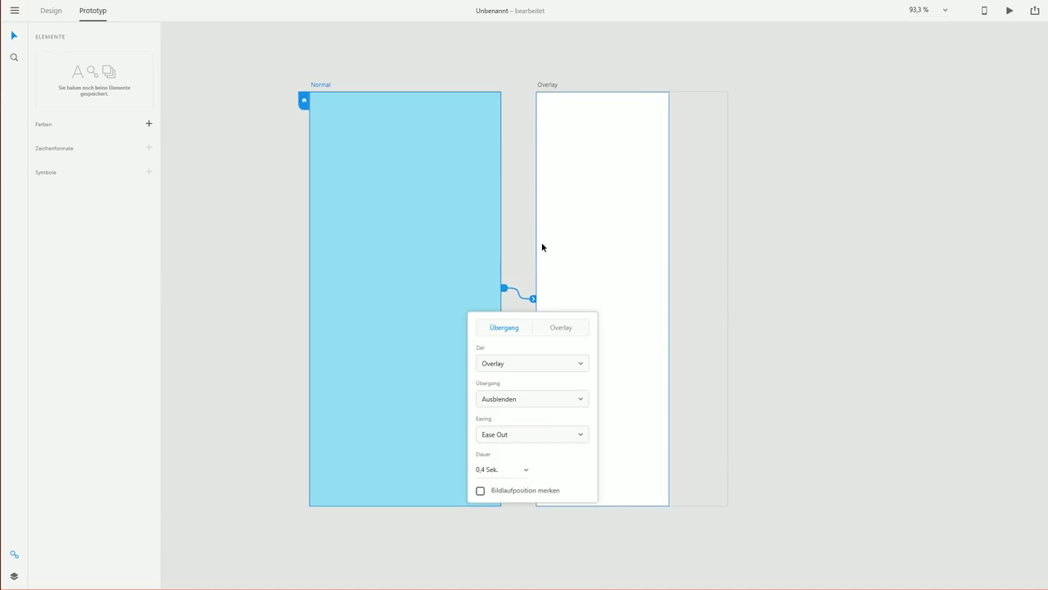
pyautogui.click(558, 330)
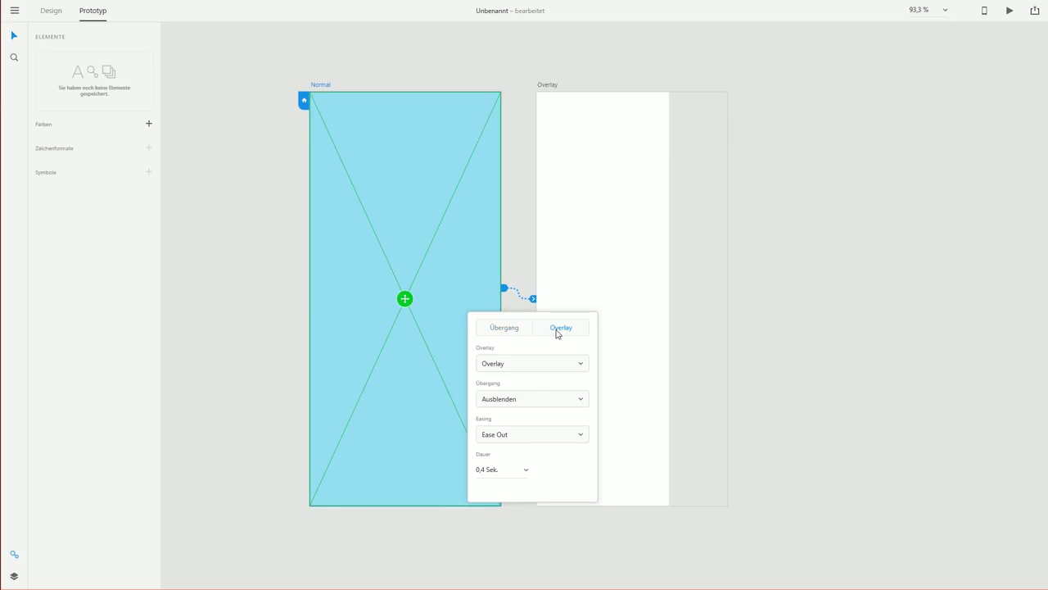
pyautogui.click(415, 295)
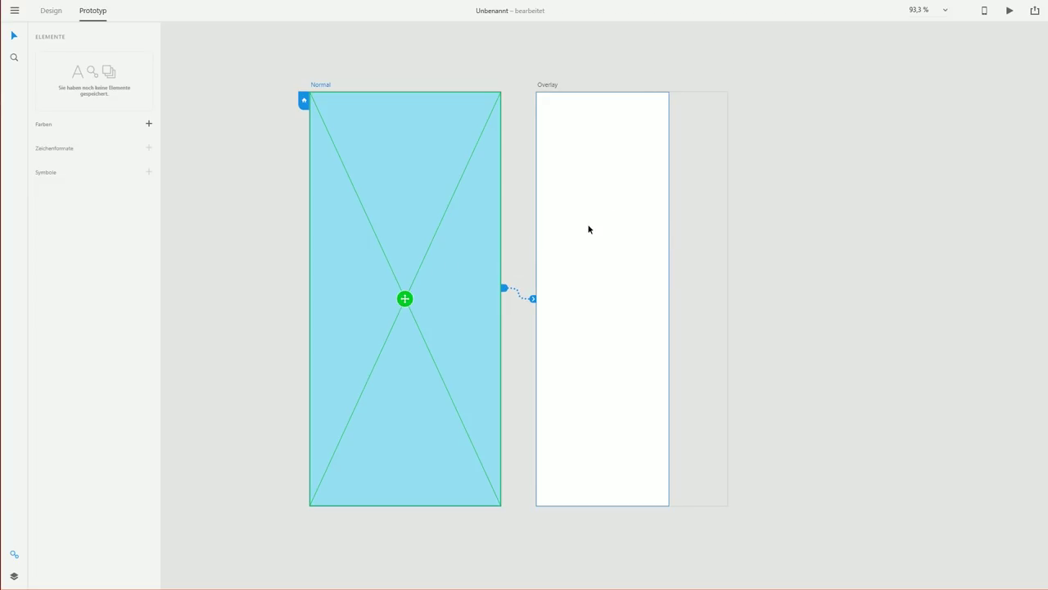
# Step: Set the overlay link's transition to "Nach rechts hineinbewegen" and choose an easing option
pyautogui.click(533, 299)
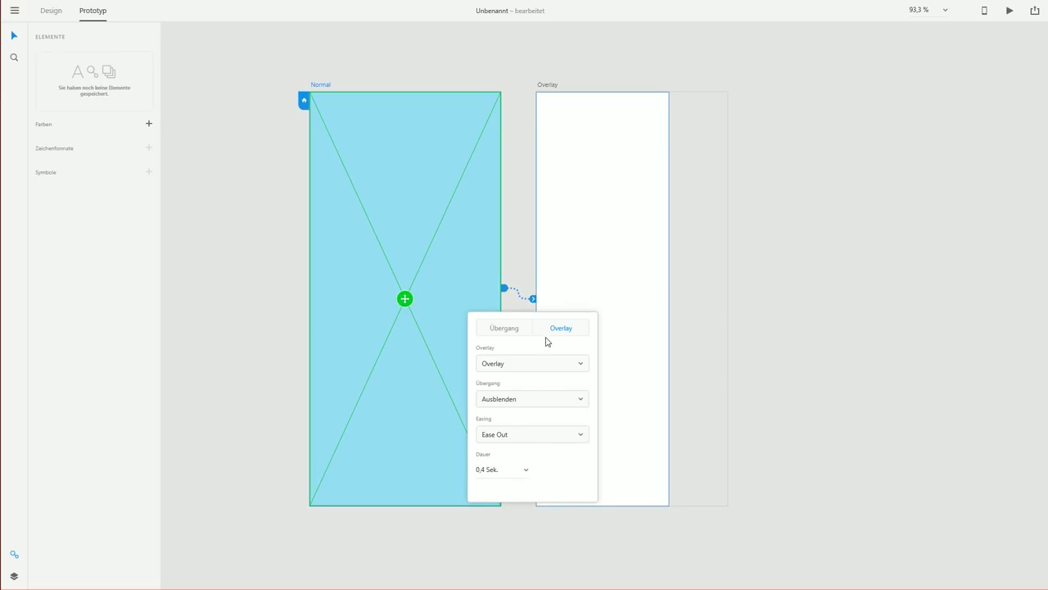
pyautogui.click(497, 402)
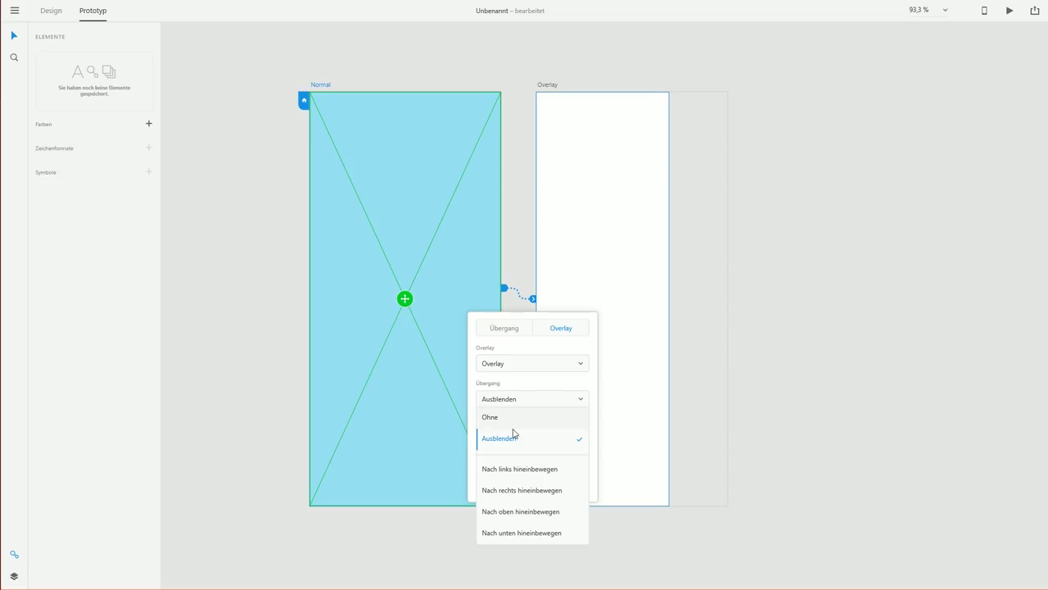
pyautogui.click(520, 492)
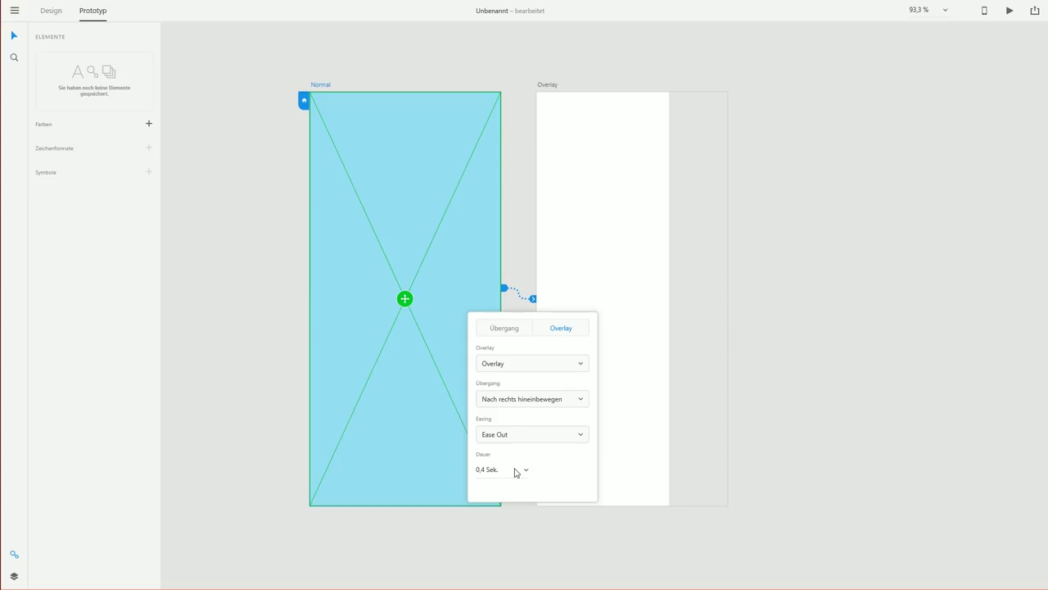
pyautogui.click(504, 441)
pyautogui.click(501, 495)
pyautogui.click(559, 544)
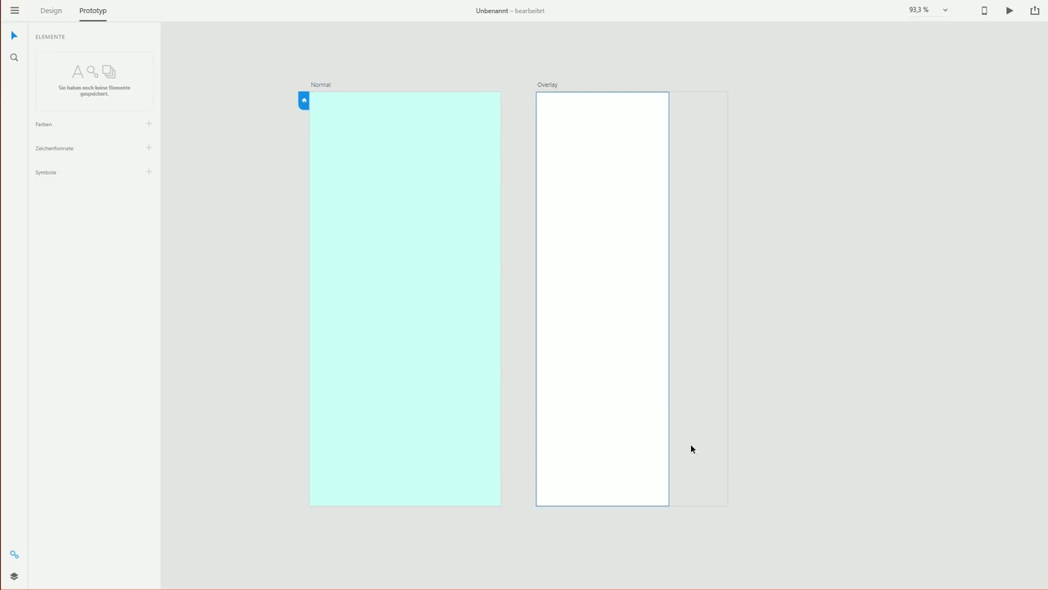
# Step: Preview the prototype, show and hide the overlay panel several times, and close the preview
pyautogui.click(1010, 12)
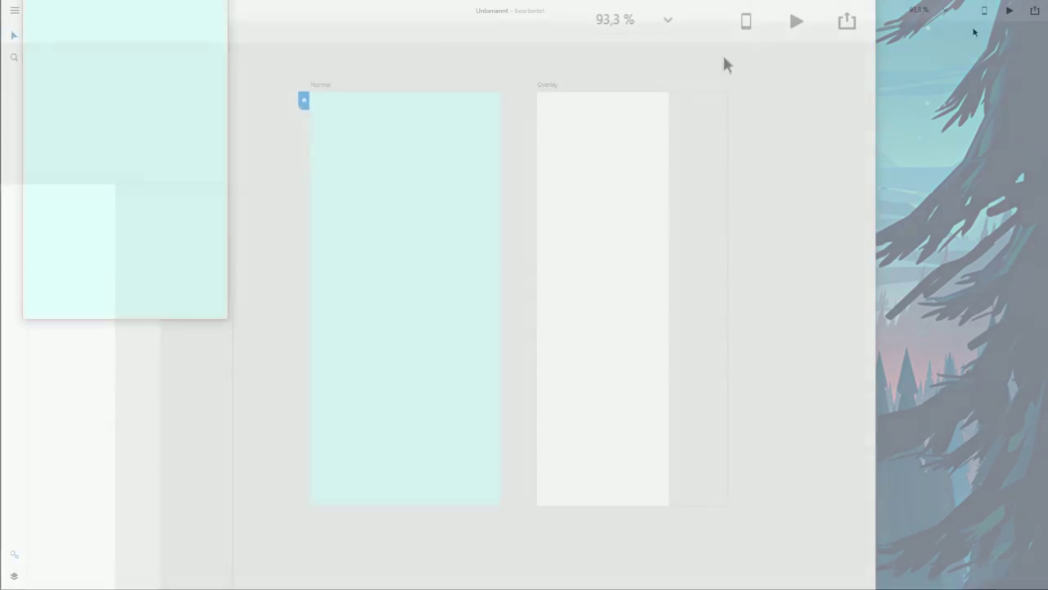
pyautogui.moveTo(573, 75); pyautogui.dragTo(527, 81)
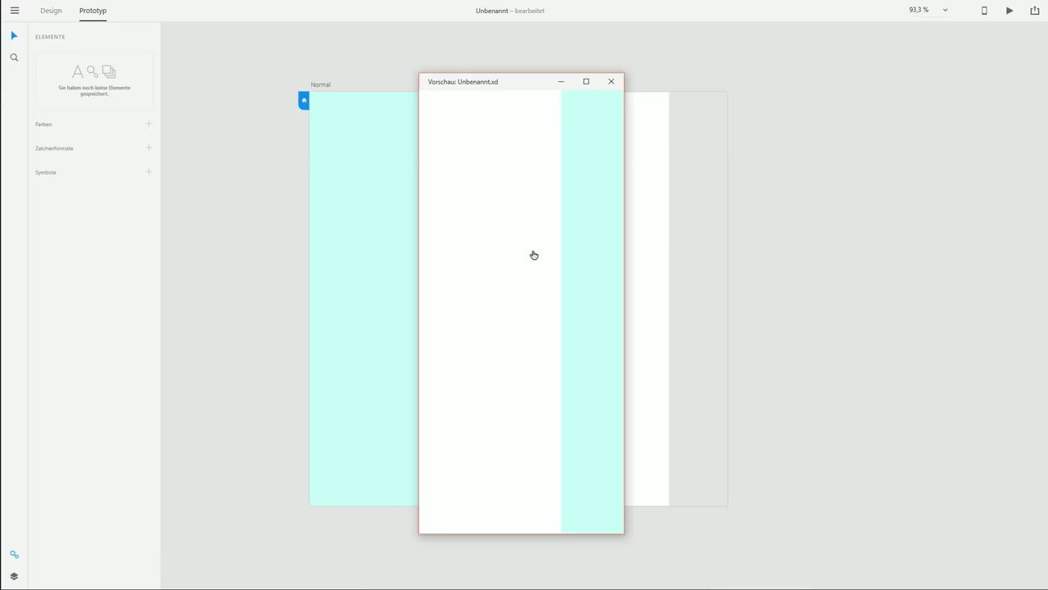
pyautogui.click(449, 214)
pyautogui.click(508, 208)
pyautogui.click(489, 208)
pyautogui.click(540, 204)
pyautogui.click(516, 172)
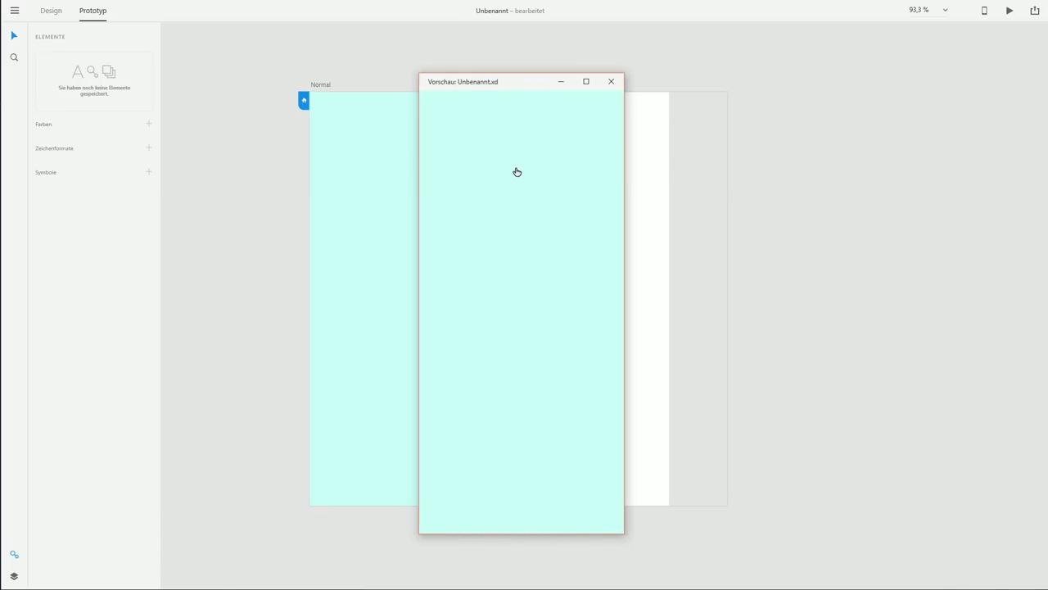
pyautogui.click(516, 172)
pyautogui.click(513, 173)
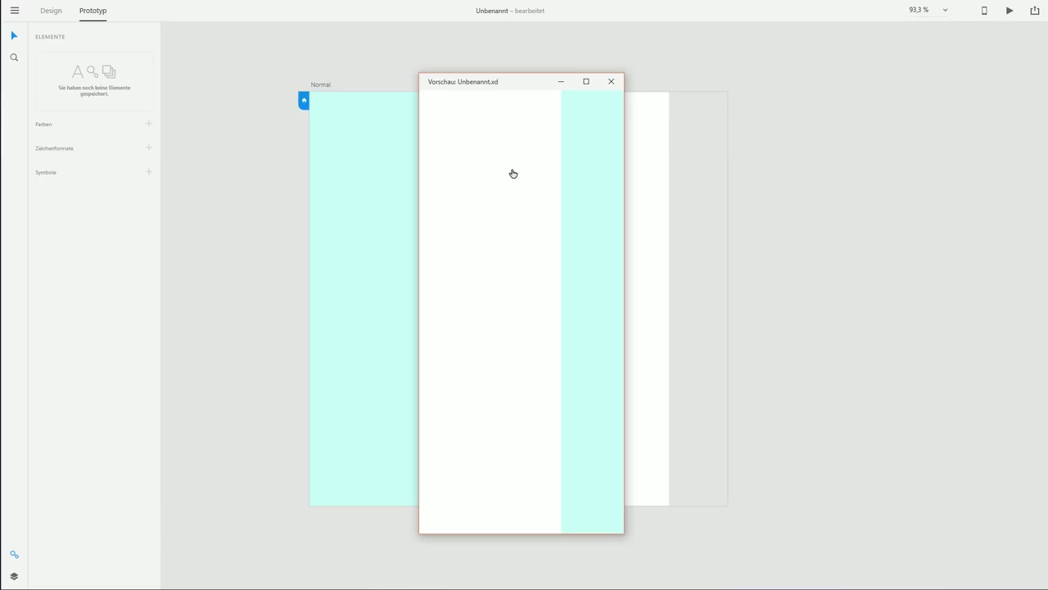
pyautogui.click(513, 173)
pyautogui.moveTo(495, 82); pyautogui.dragTo(489, 74)
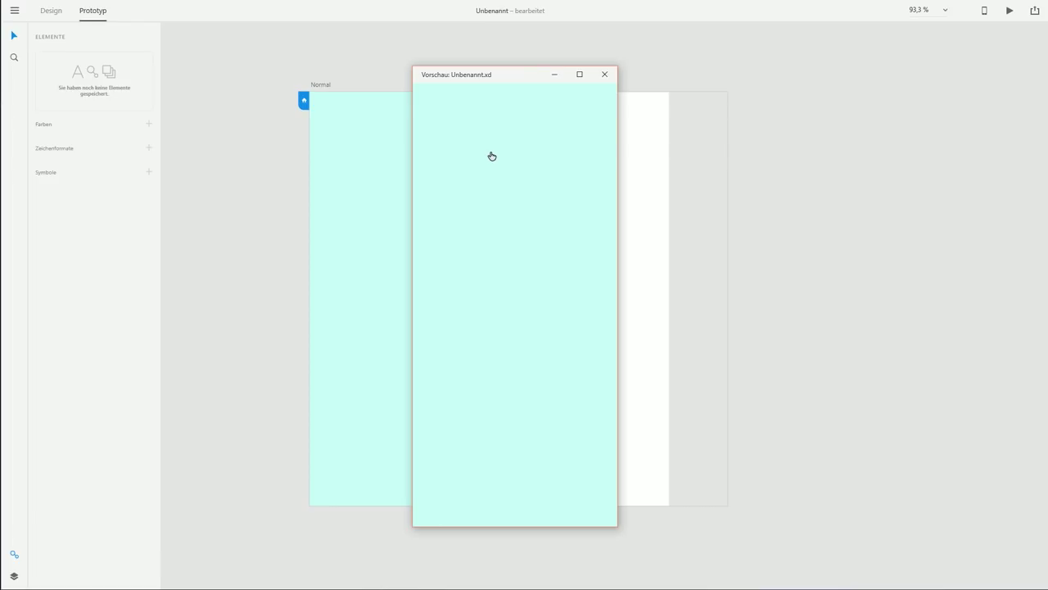
pyautogui.click(530, 180)
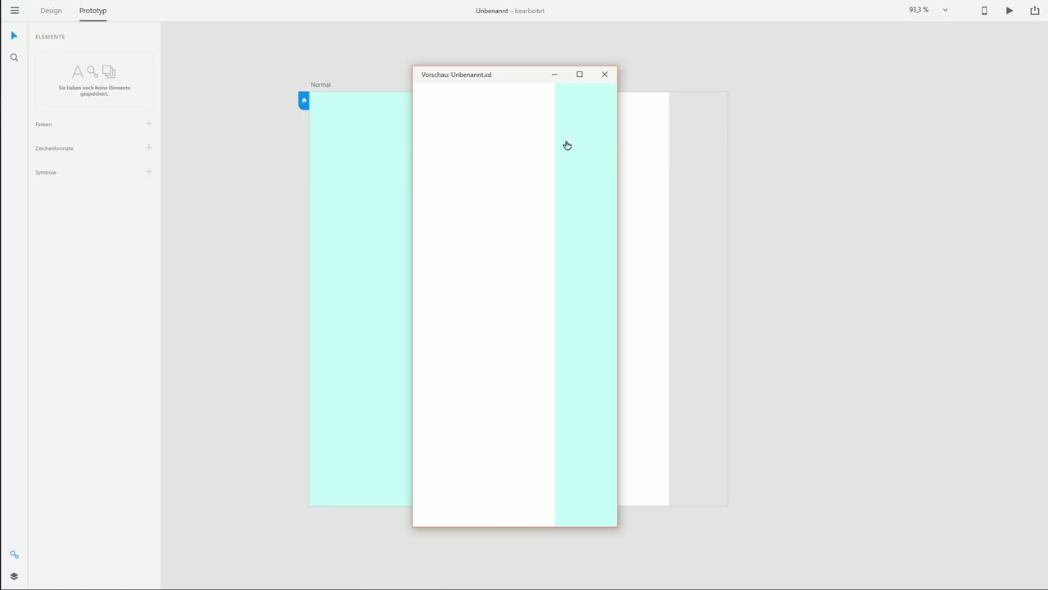
pyautogui.click(604, 74)
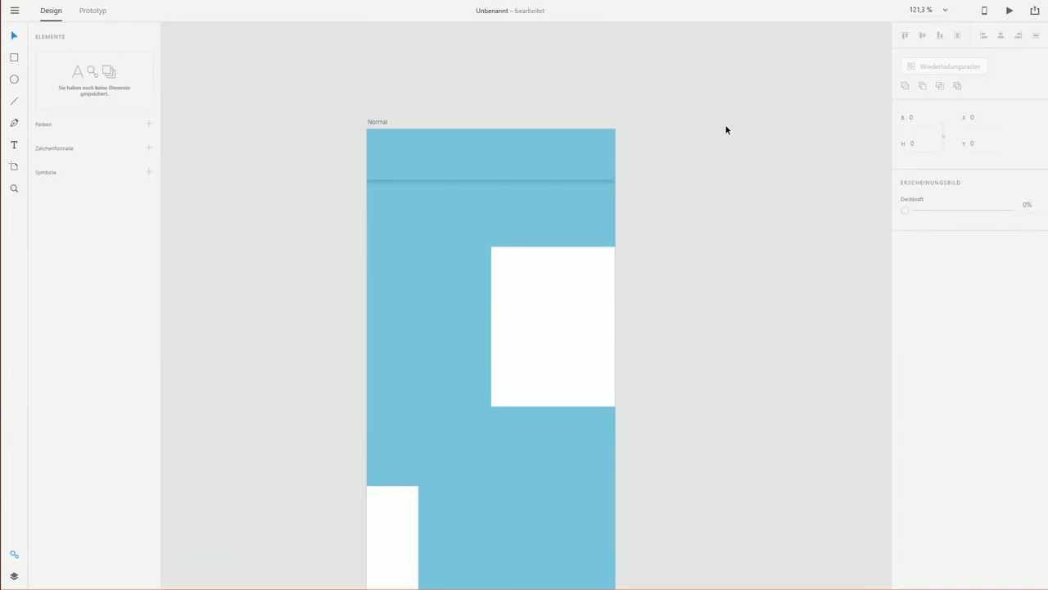
# Step: Give the blue header bar across the top of the Normal artboard a fixed position
pyautogui.click(568, 149)
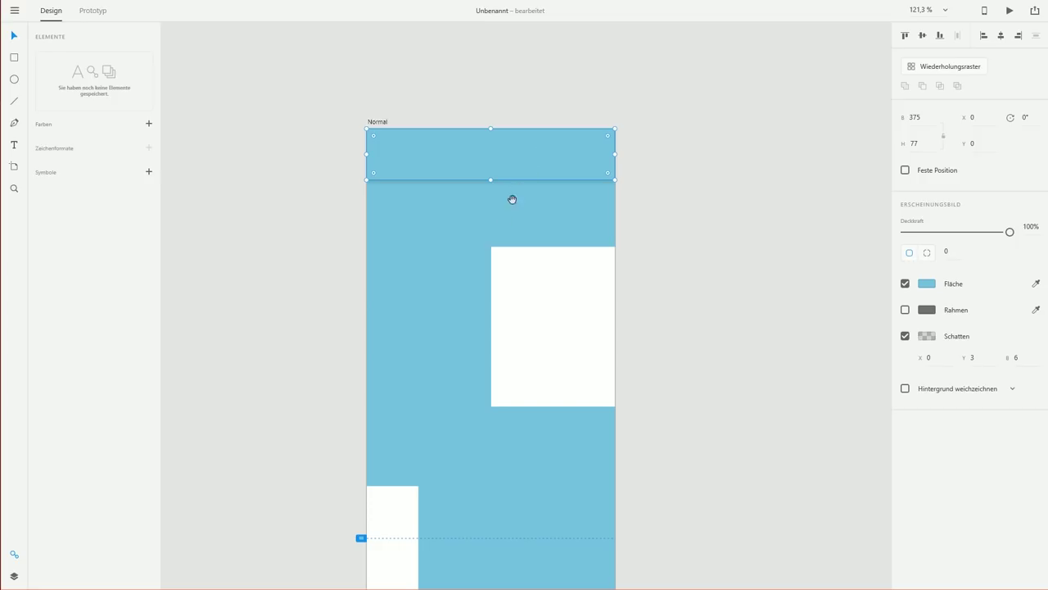
pyautogui.scroll(-2, 516, 188)
pyautogui.hscroll(-1, 517, 188)
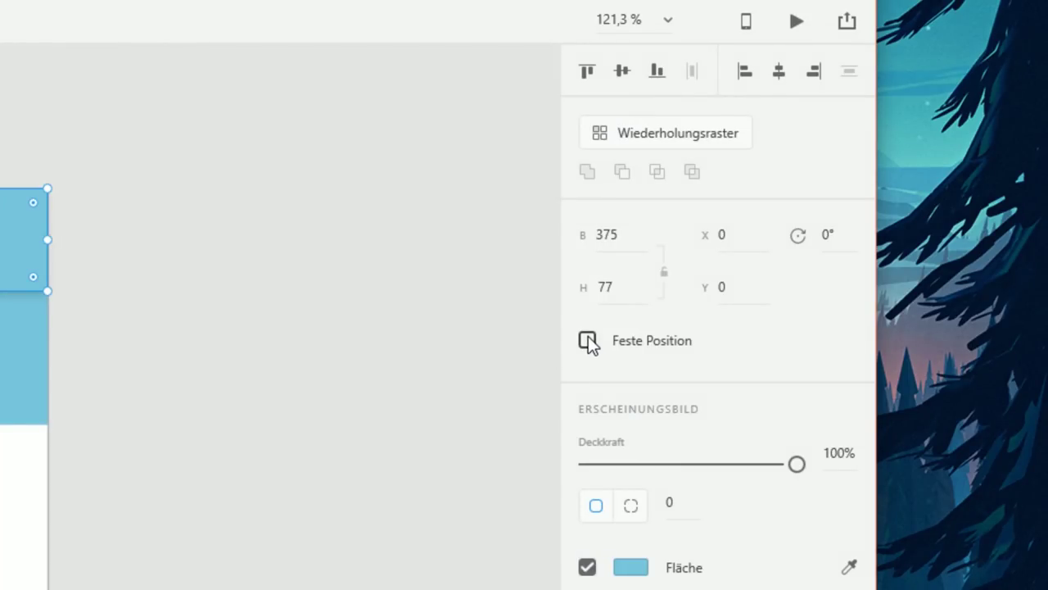
pyautogui.click(588, 340)
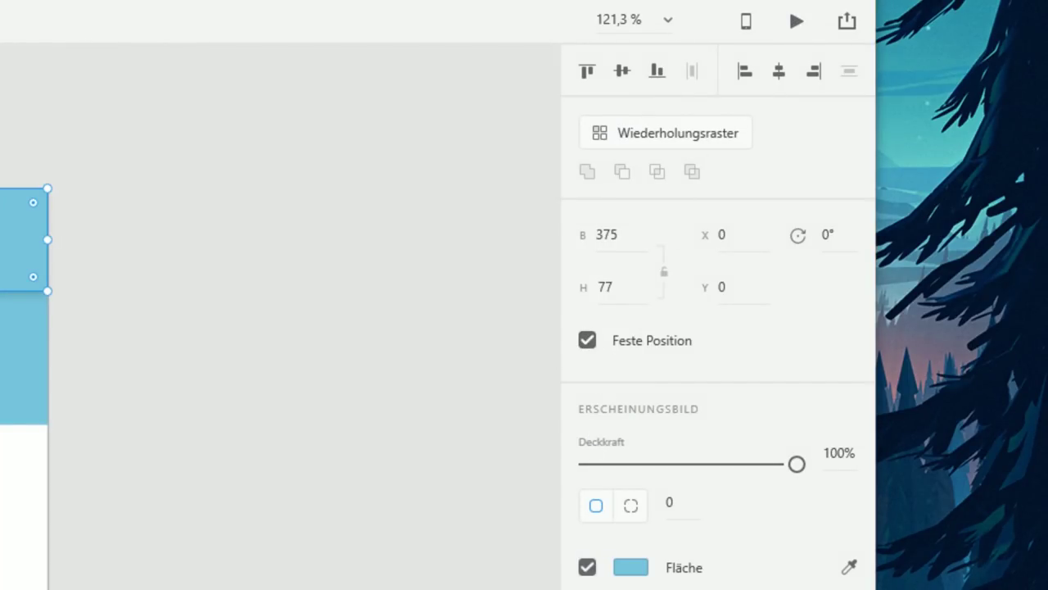
# Step: Place the preview window beside the artboard and scroll through the page to check the fixed header
pyautogui.moveTo(17, 114); pyautogui.dragTo(267, 205)
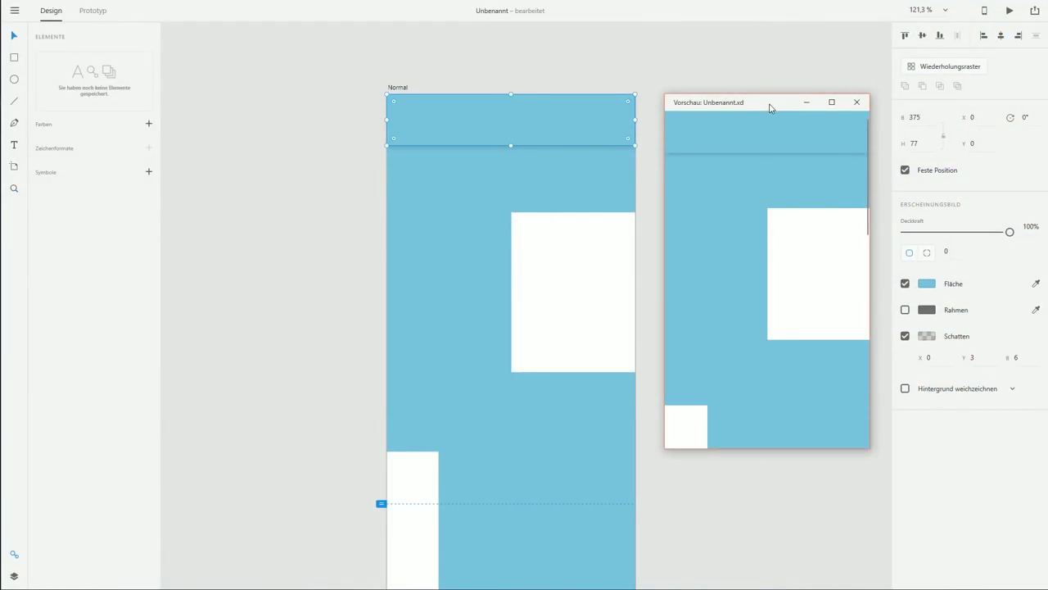
pyautogui.moveTo(770, 107); pyautogui.dragTo(762, 103)
pyautogui.scroll(-10, 755, 237)
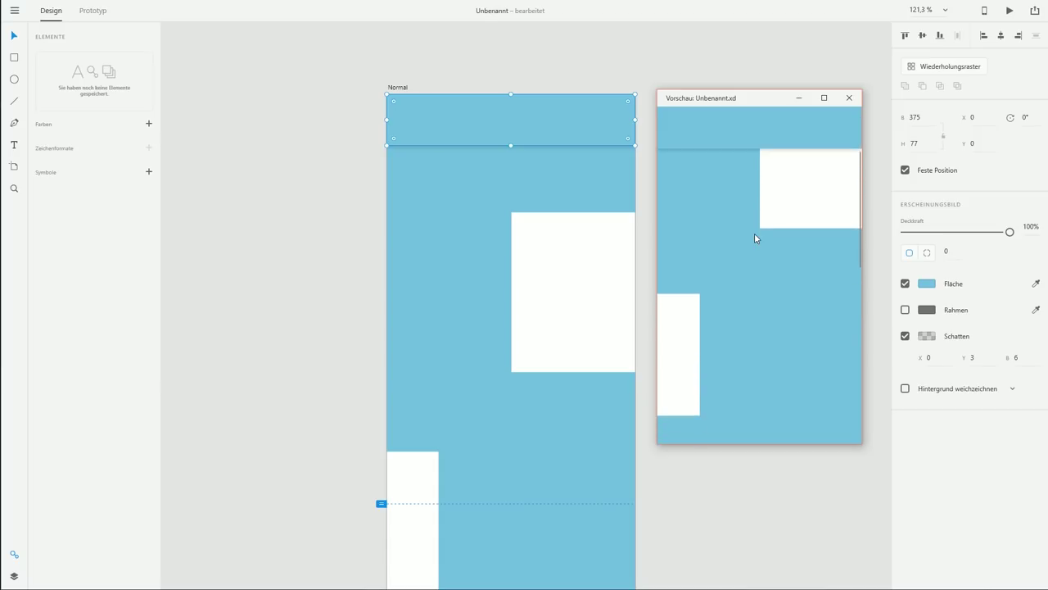
pyautogui.scroll(-5, 755, 238)
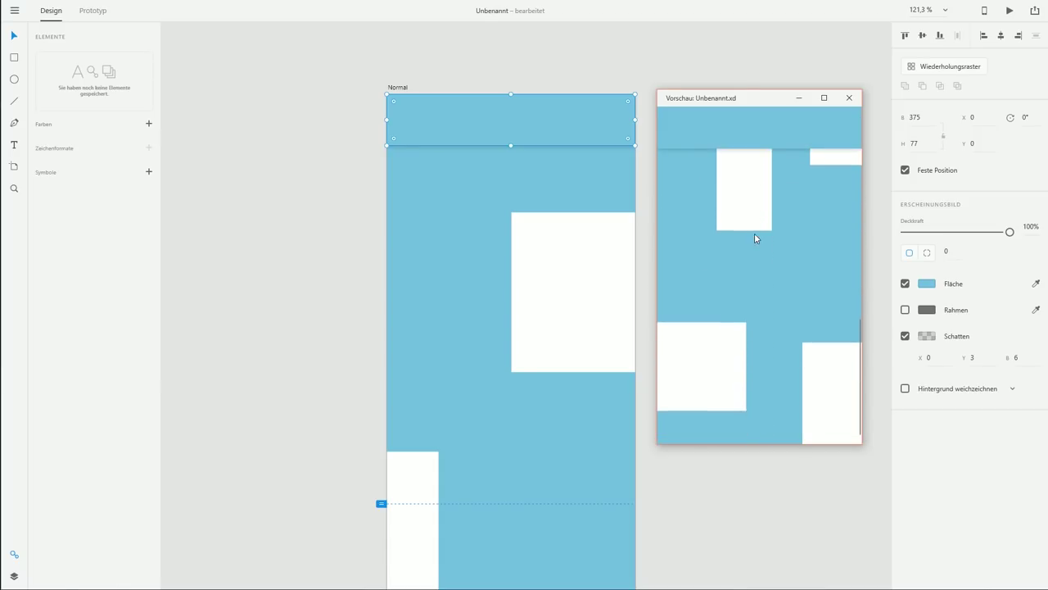
pyautogui.scroll(15, 755, 237)
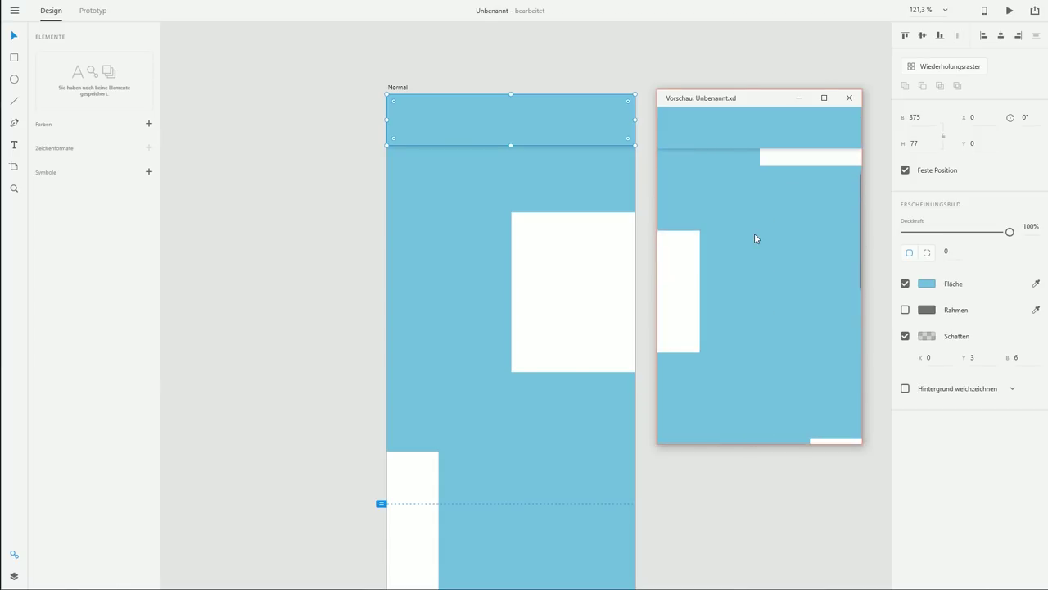